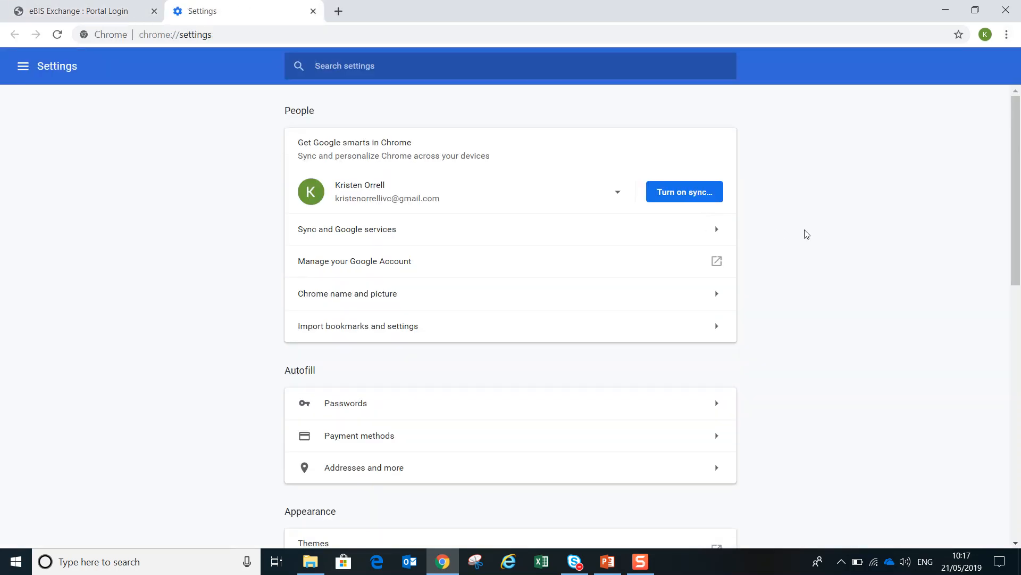
Open the Pop-ups and redirects permissions within the browser's advanced privacy and security site settings
scroll(806, 232, down, 8)
scroll(809, 233, down, 4)
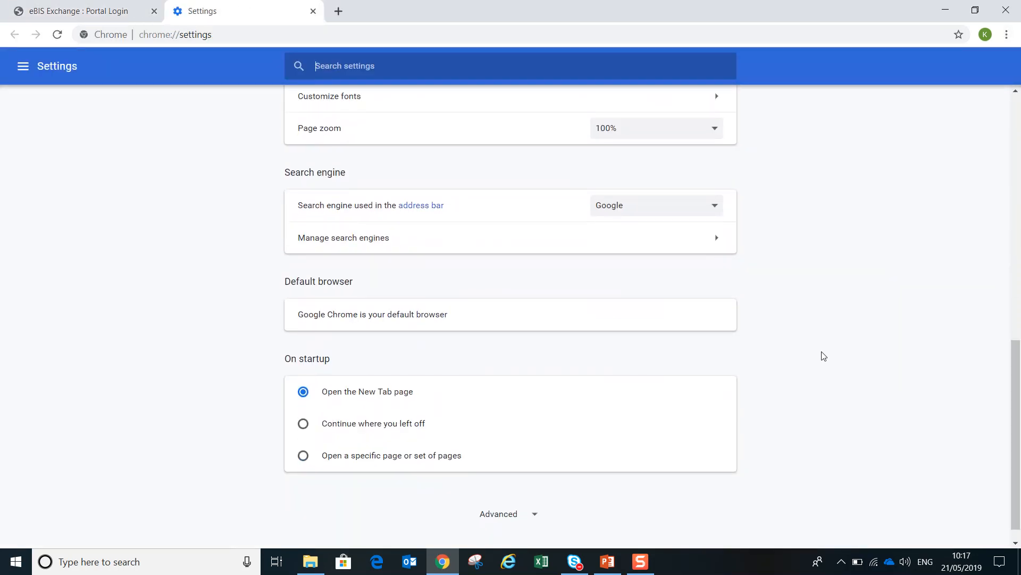
click(500, 493)
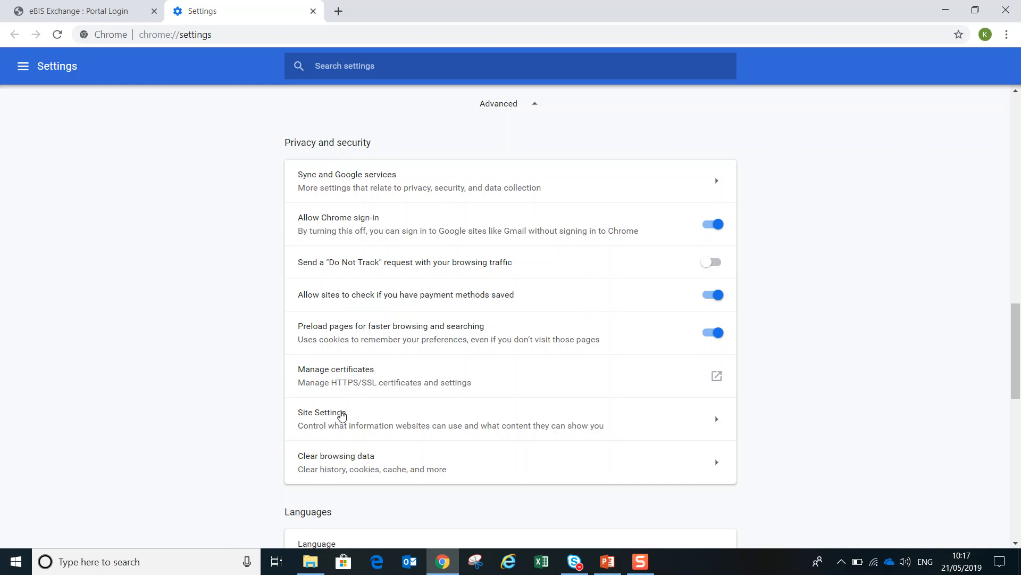
click(342, 416)
scroll(470, 353, down, 4)
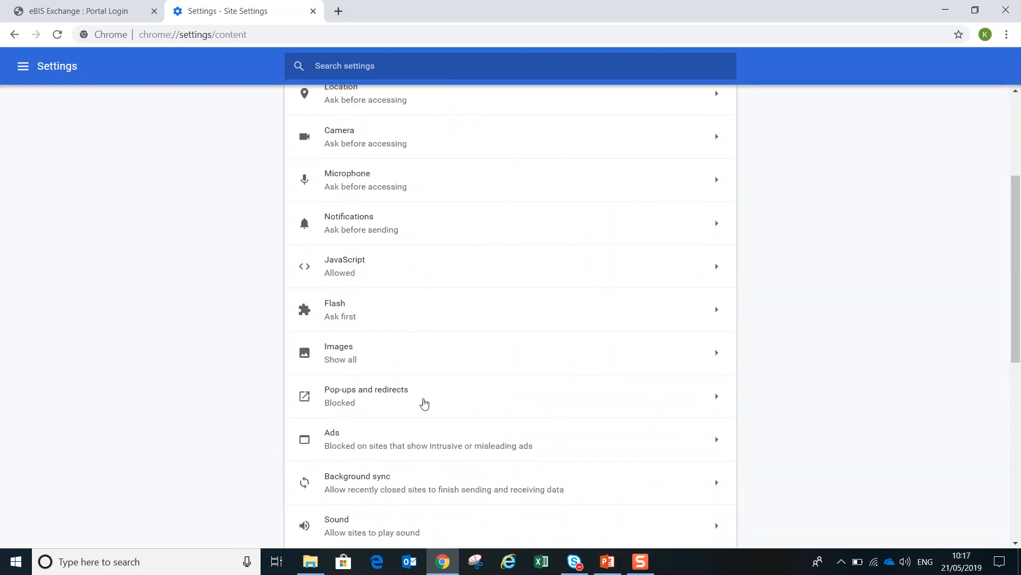
click(424, 404)
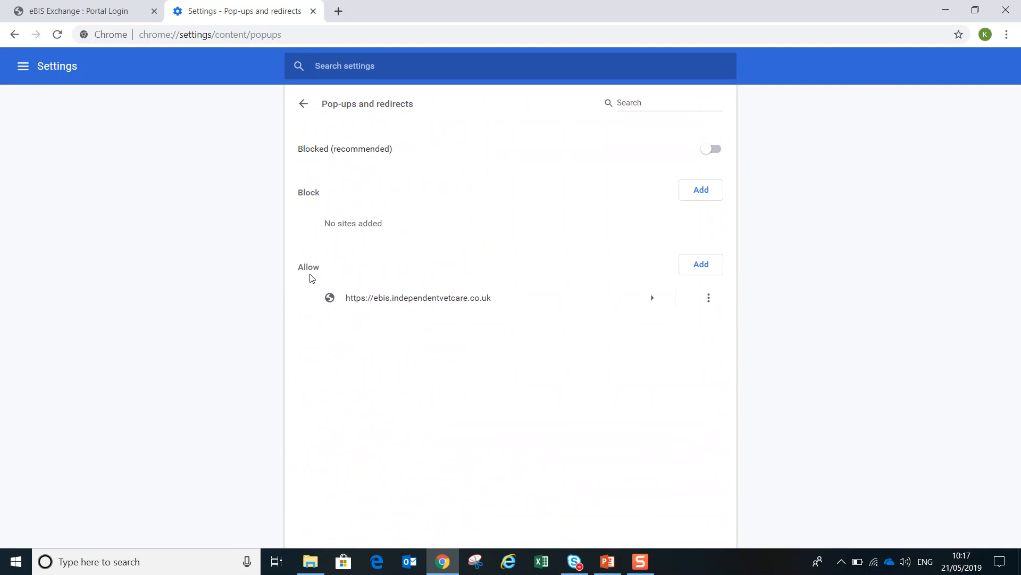
click(694, 271)
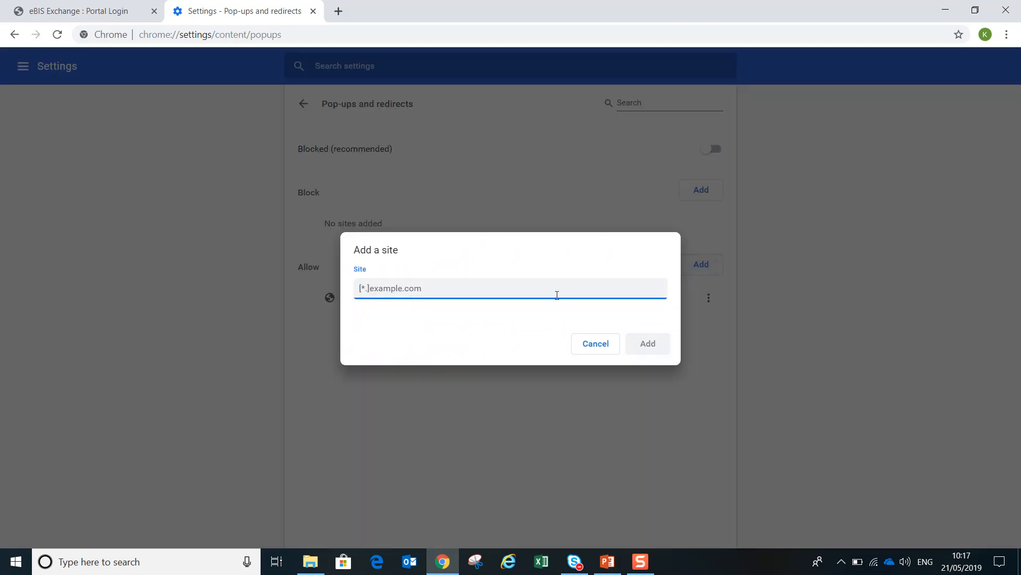
right_click(551, 288)
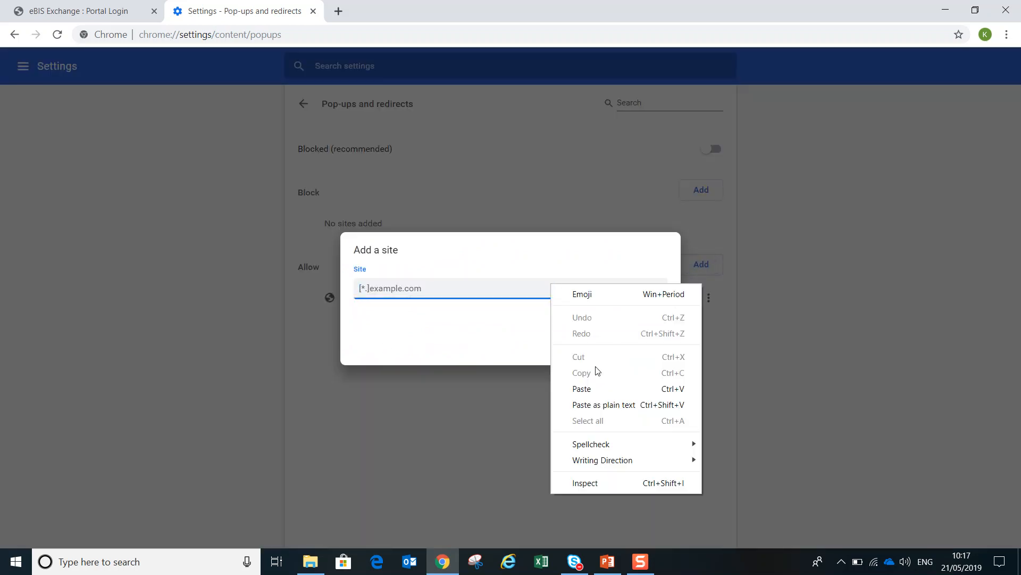
click(591, 390)
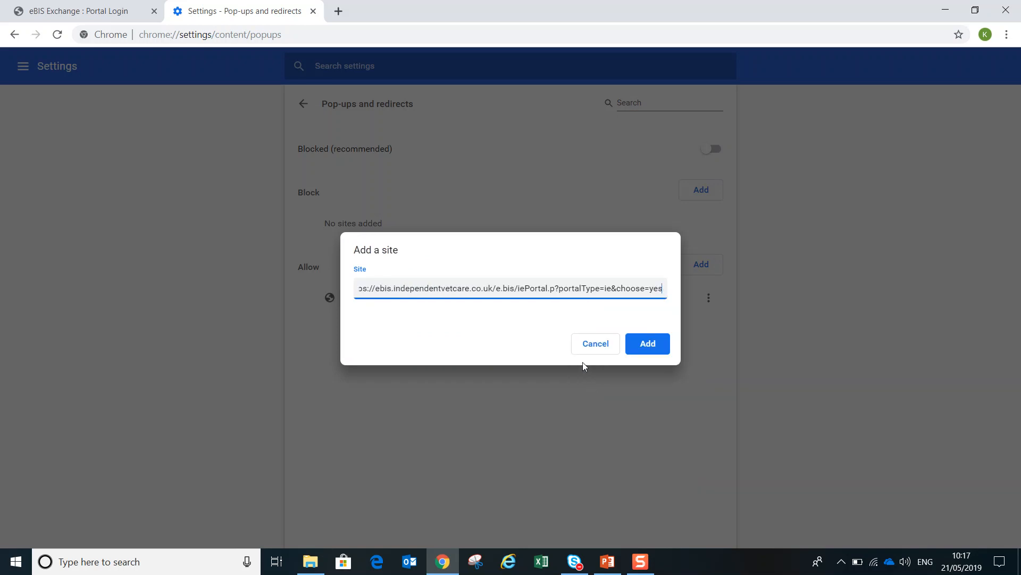
click(641, 348)
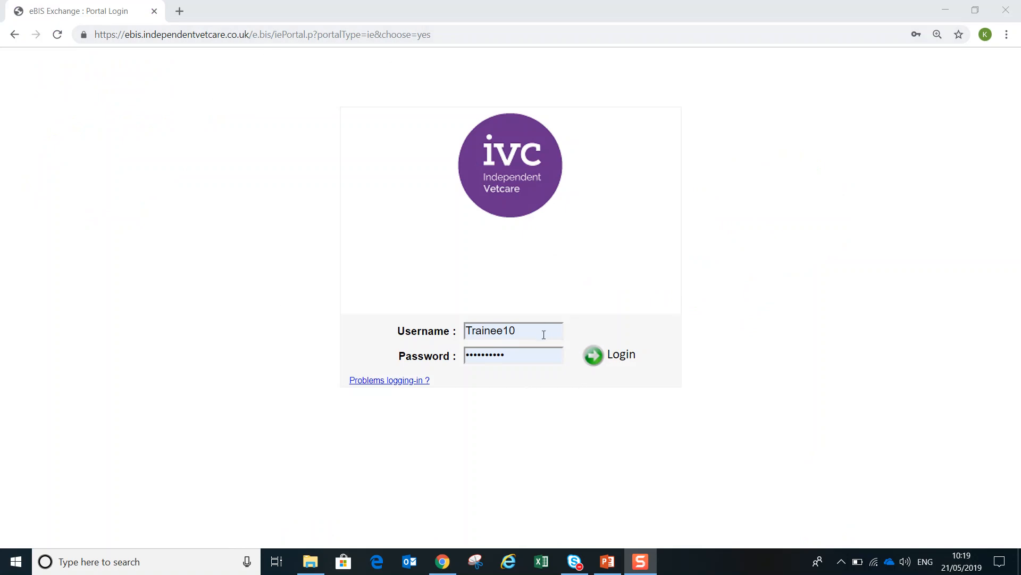
Log in to the eBIS Exchange Portal with the prefilled credentials and expand the pending PL Supplier Invoice Approval items
click(594, 358)
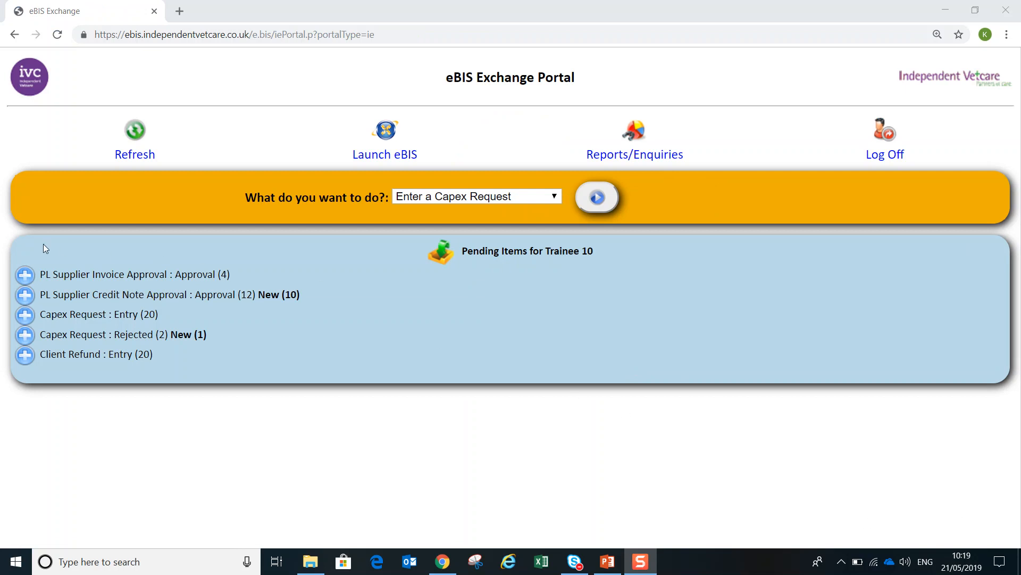
click(24, 275)
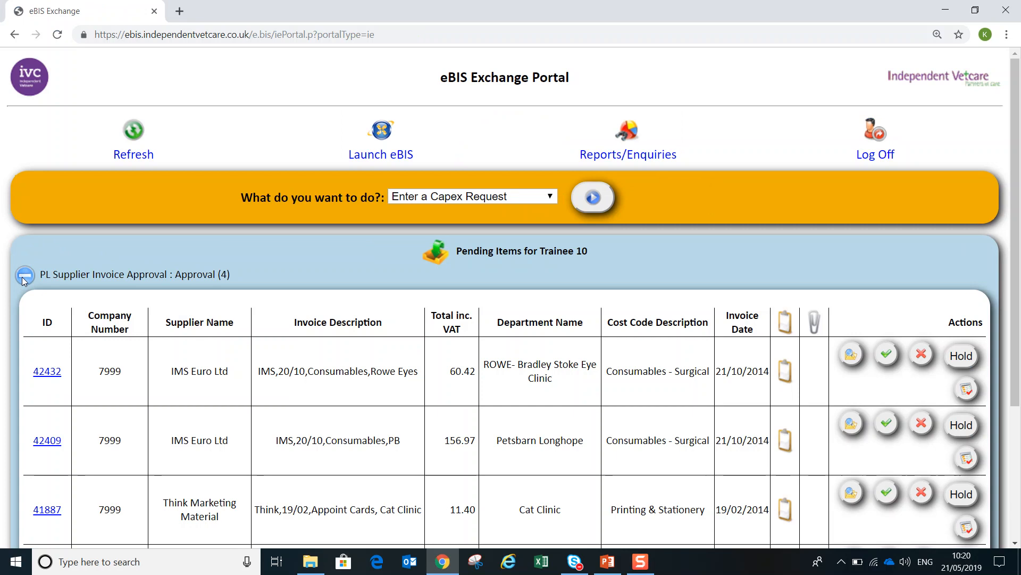
scroll(73, 310, down, 2)
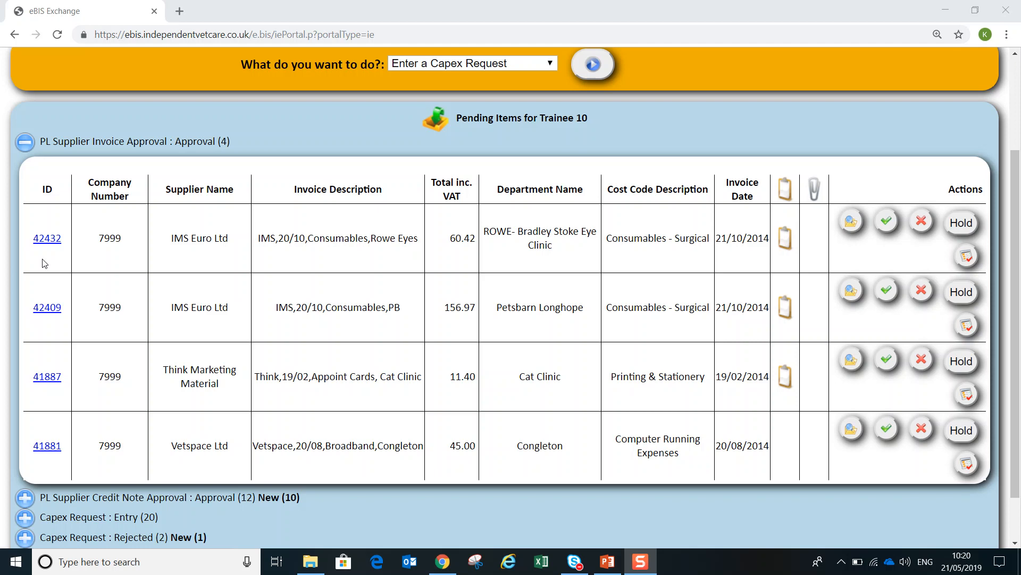
Open the IMS Euro Ltd invoice for Rowe Eyes in a maximized window and view its scanned image, closing it when done
click(47, 237)
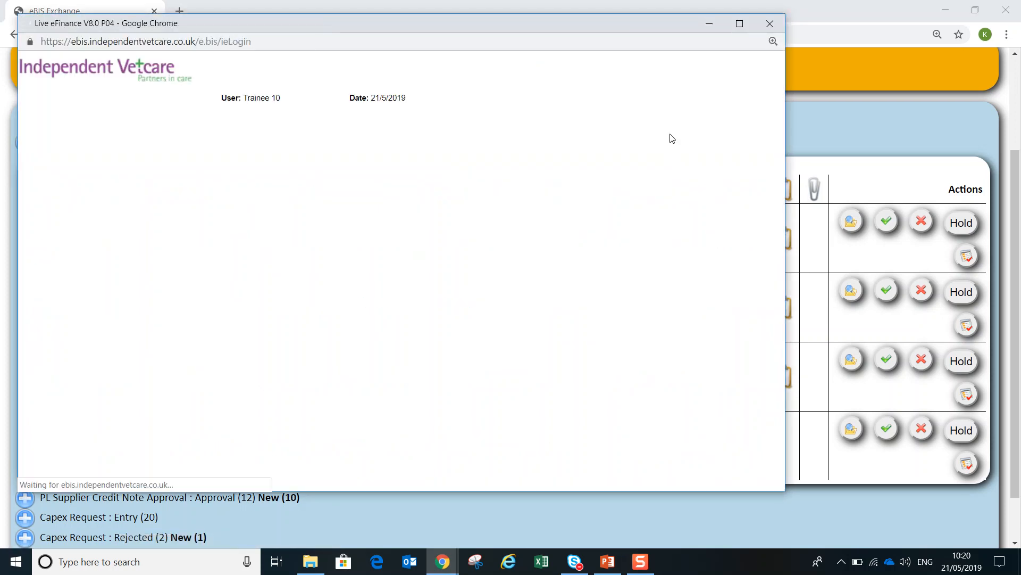
click(740, 24)
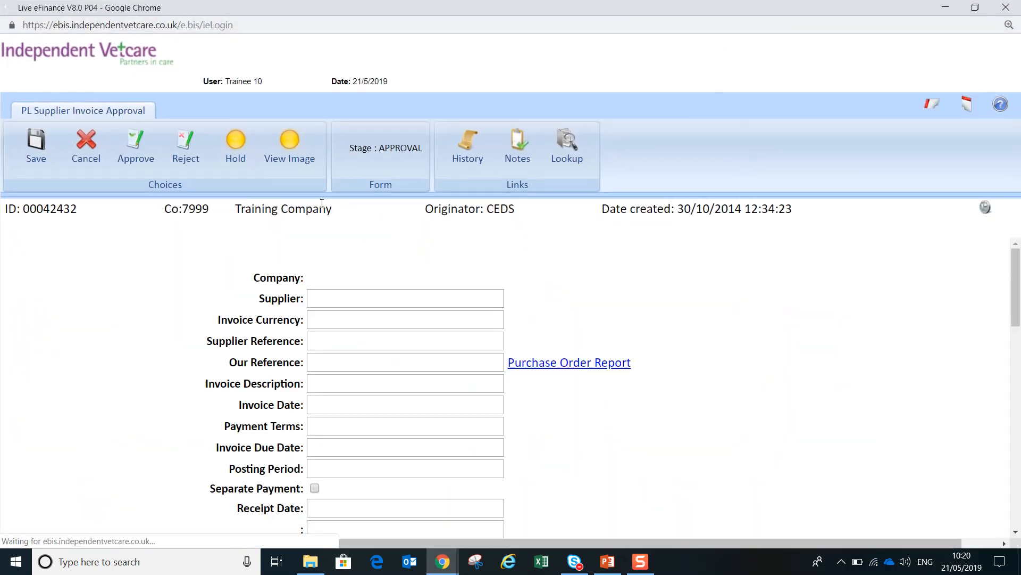
click(292, 162)
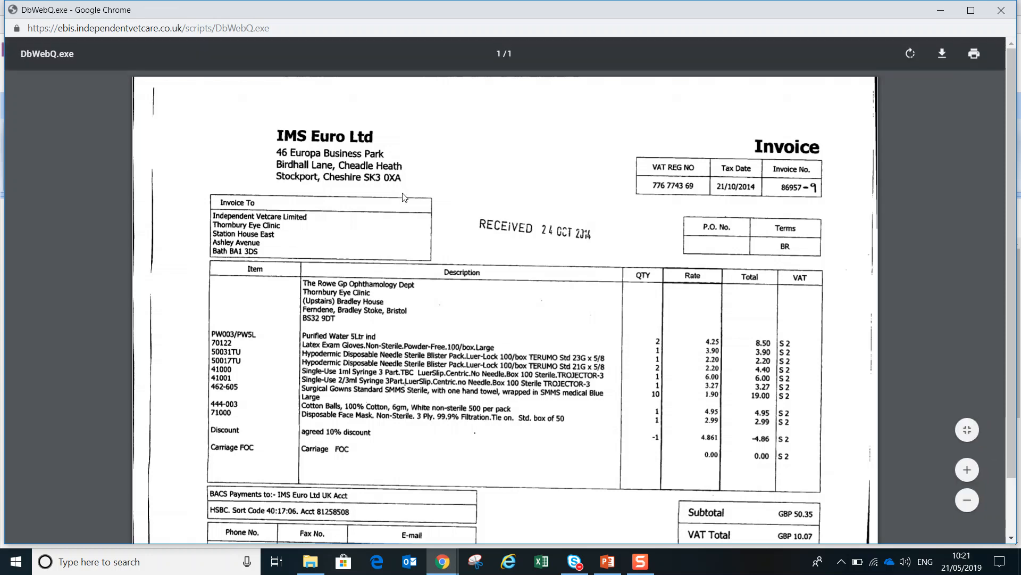
scroll(403, 197, down, 2)
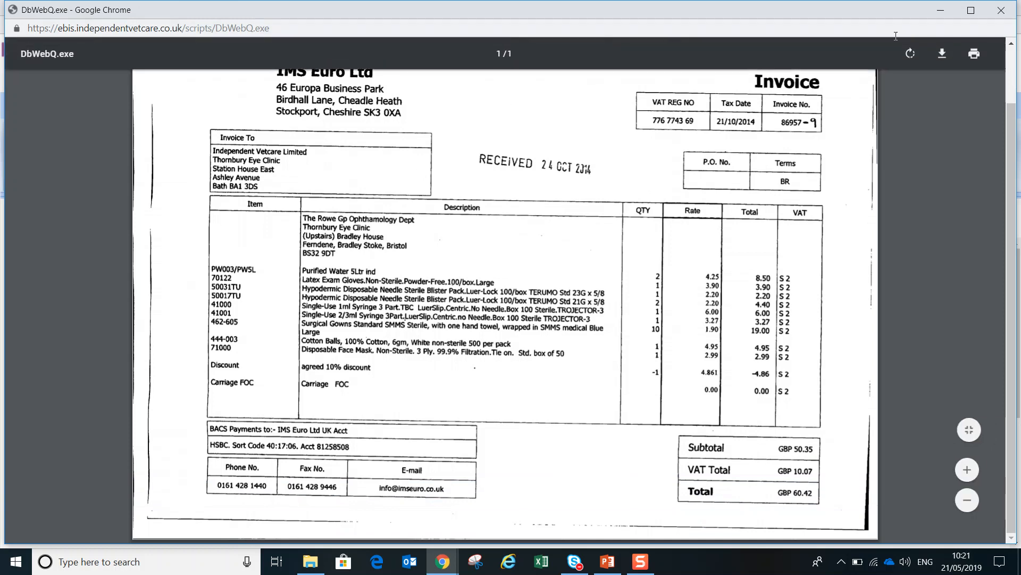
click(1001, 10)
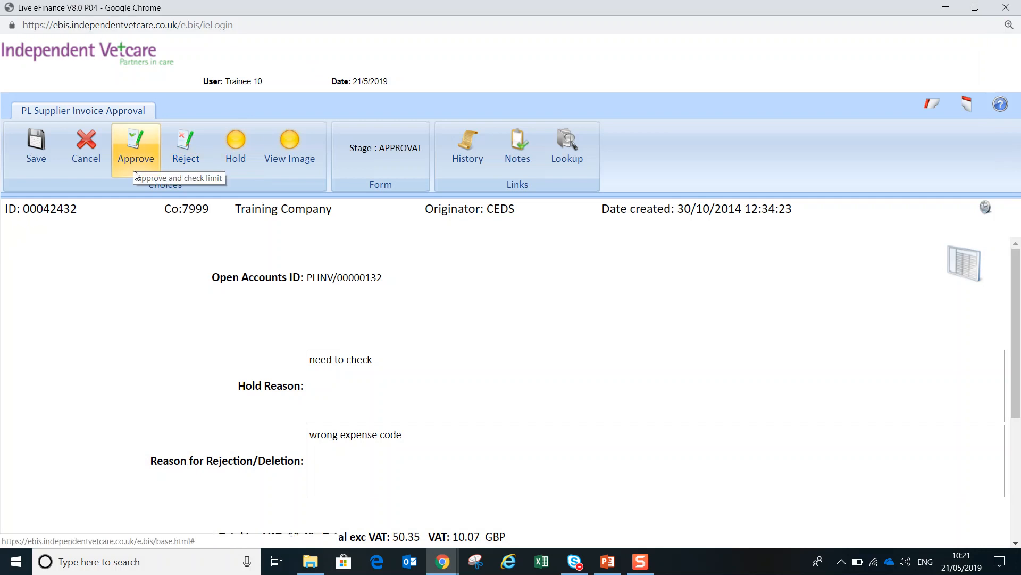
Review the invoice's line coding and totals, plus its Hold Reason and Reason for Rejection/Deletion fields
scroll(155, 280, down, 4)
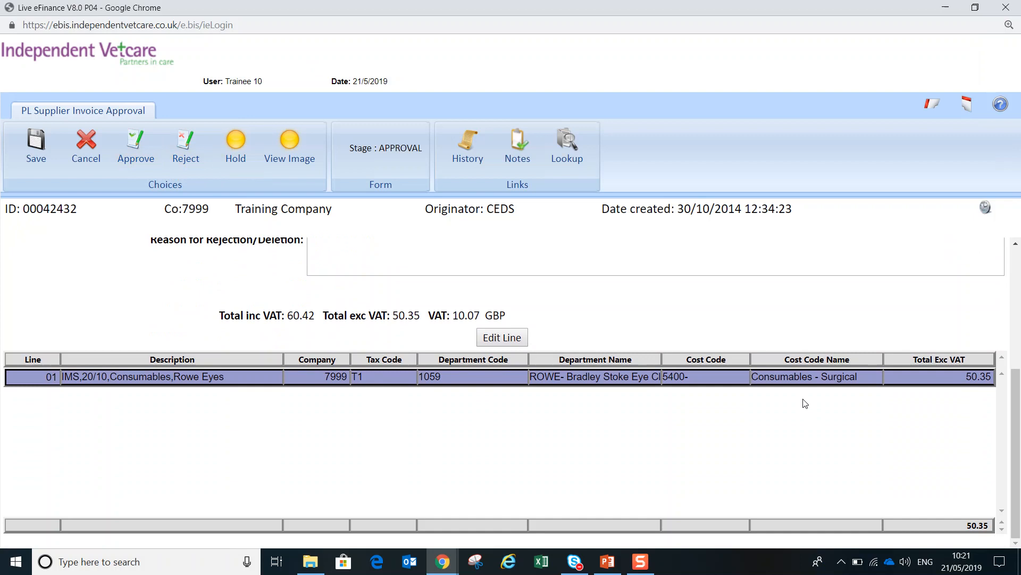
key(shift+F10)
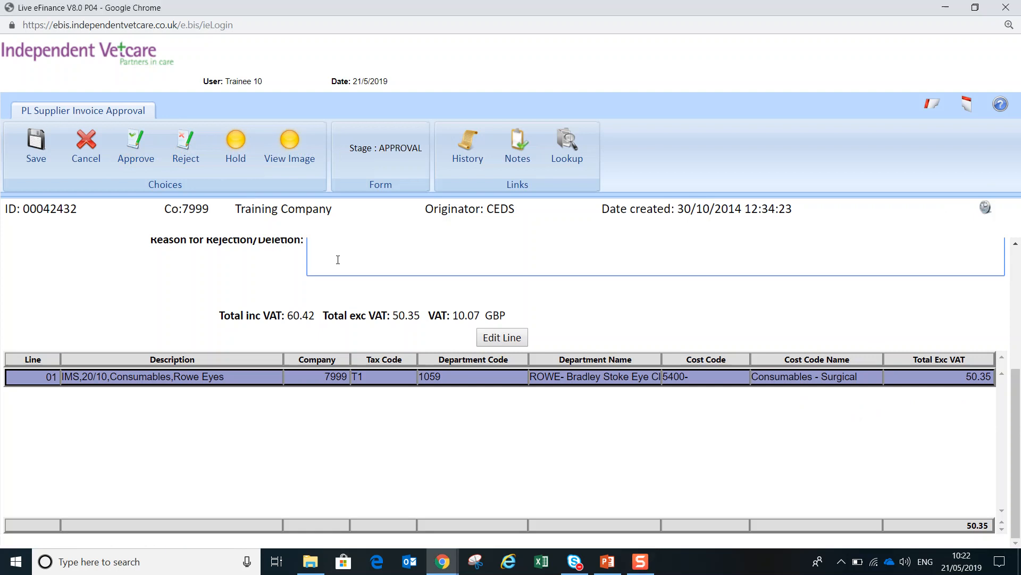
scroll(337, 260, up, 3)
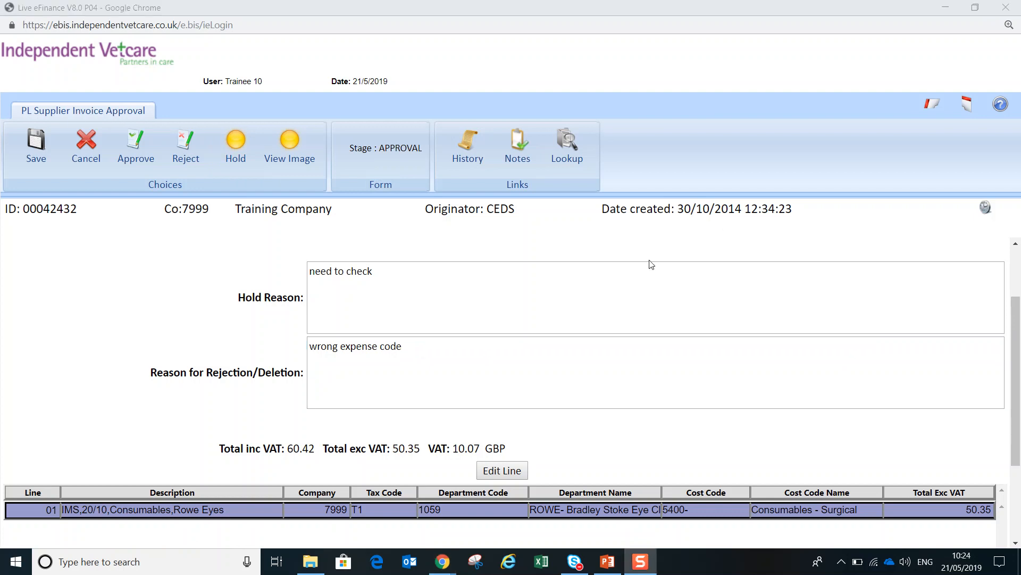
click(419, 279)
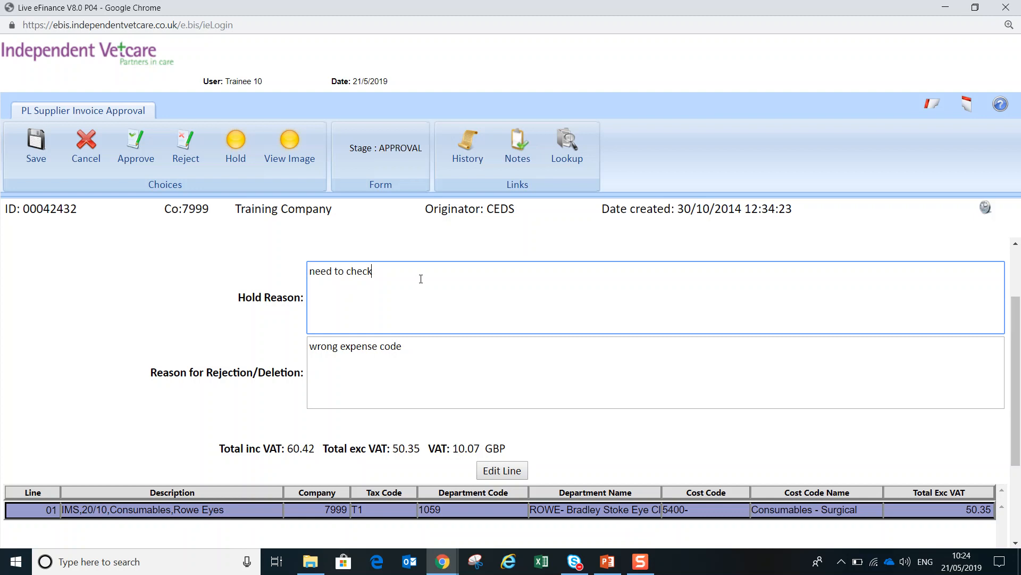
View the invoice's notes without editing them, then cancel out of the invoice and return to the home screen
click(523, 156)
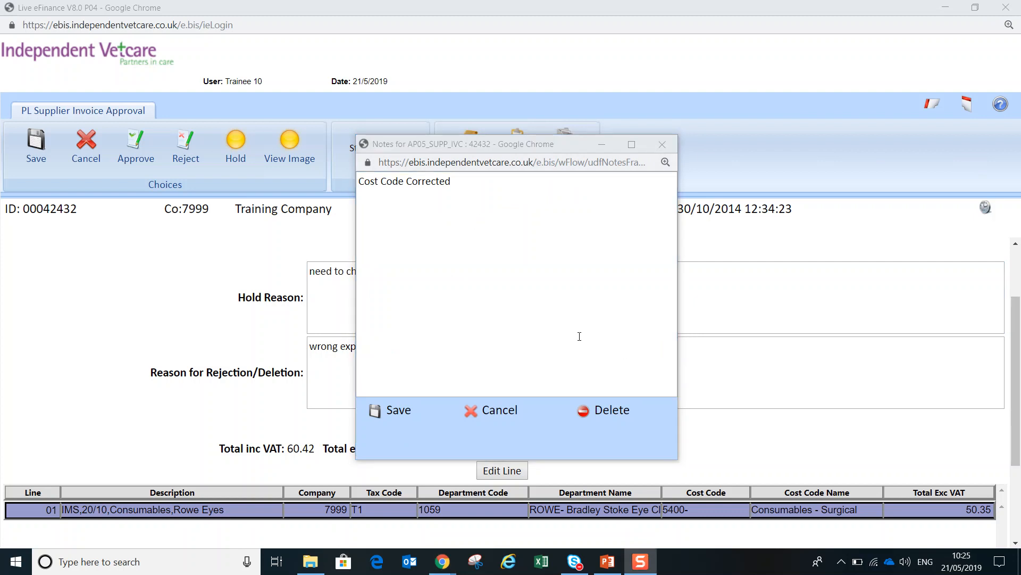
click(506, 225)
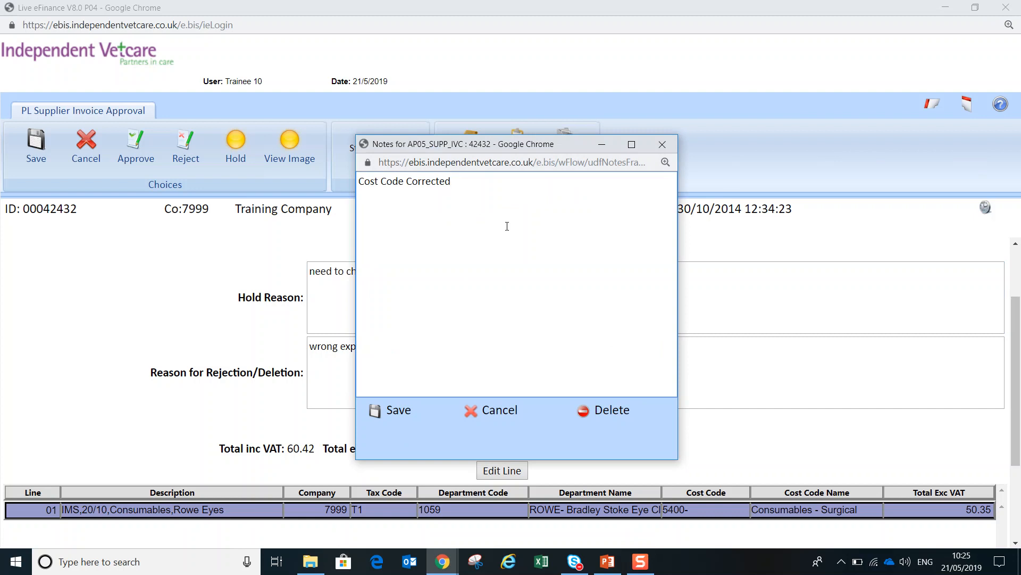
click(502, 410)
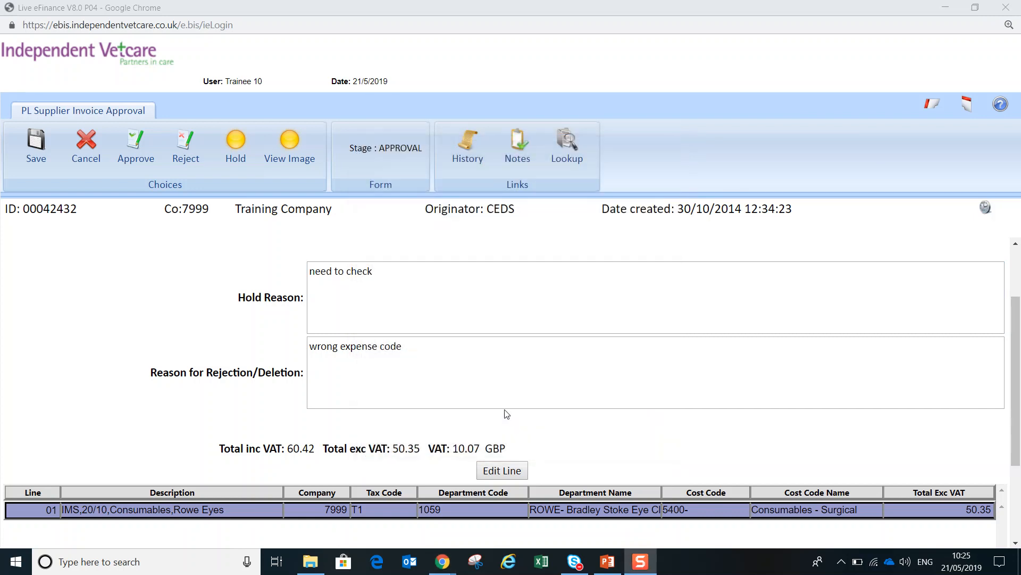
click(96, 158)
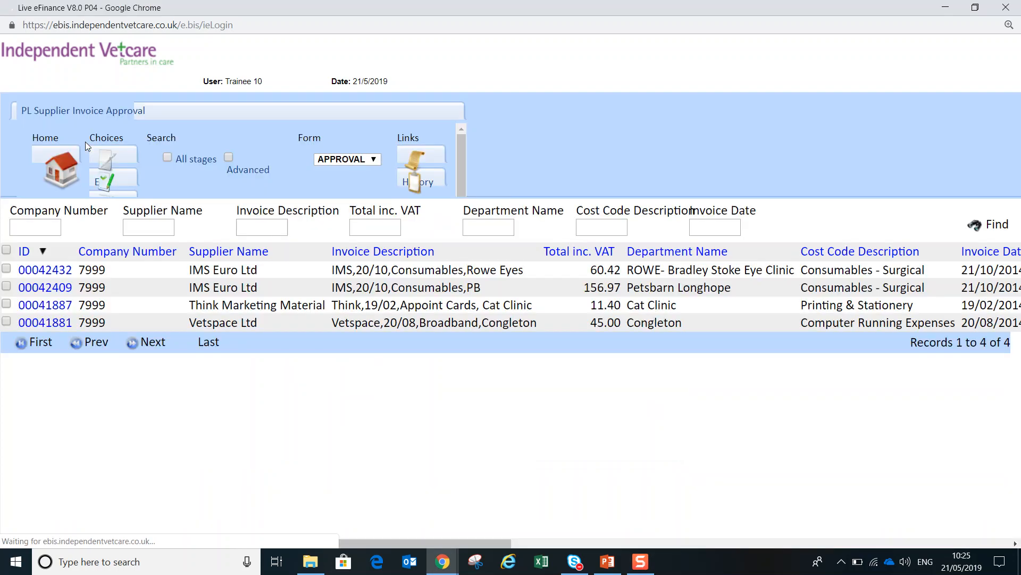
click(49, 153)
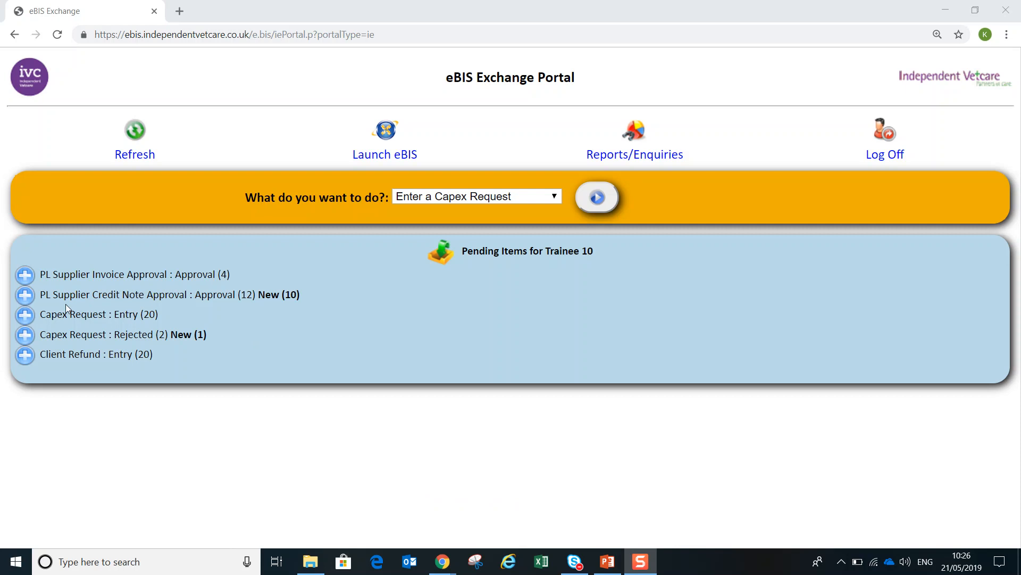
Expand the pending PL Supplier Credit Note Approval items and open the first MWUK Ltd T/A Alexandra credit note in a maximized window
click(31, 296)
scroll(142, 314, down, 2)
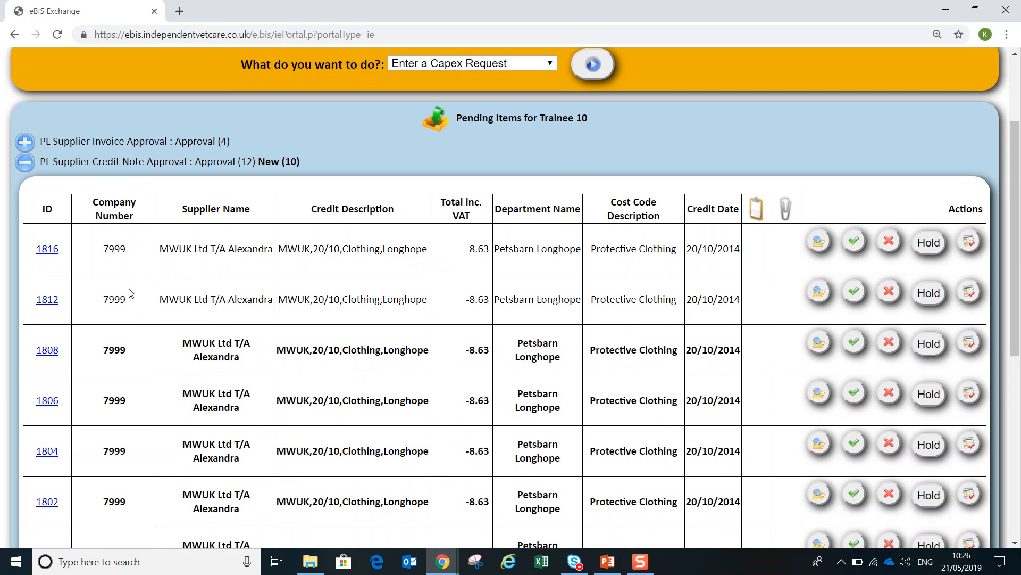
scroll(130, 293, down, 1)
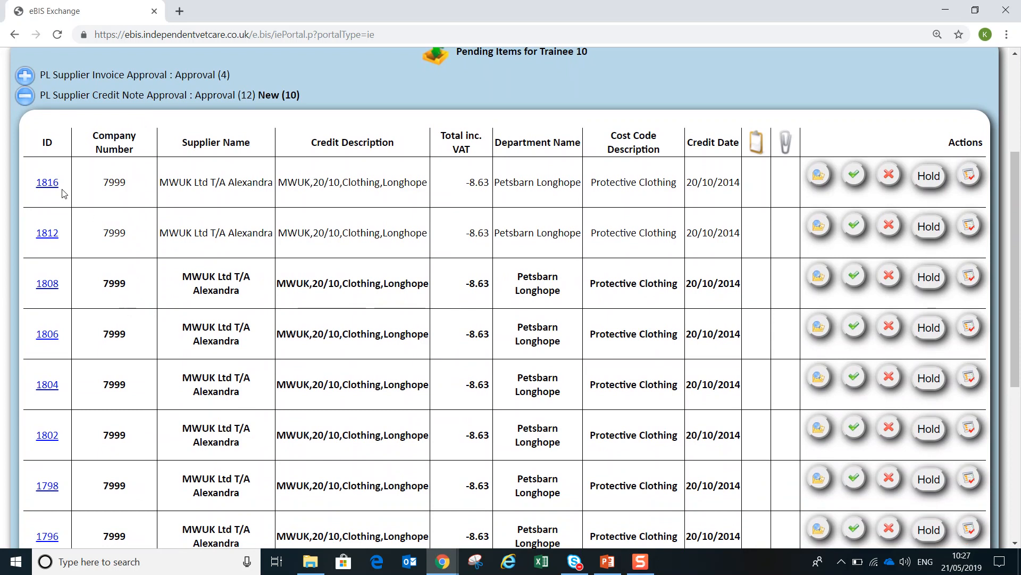
click(47, 183)
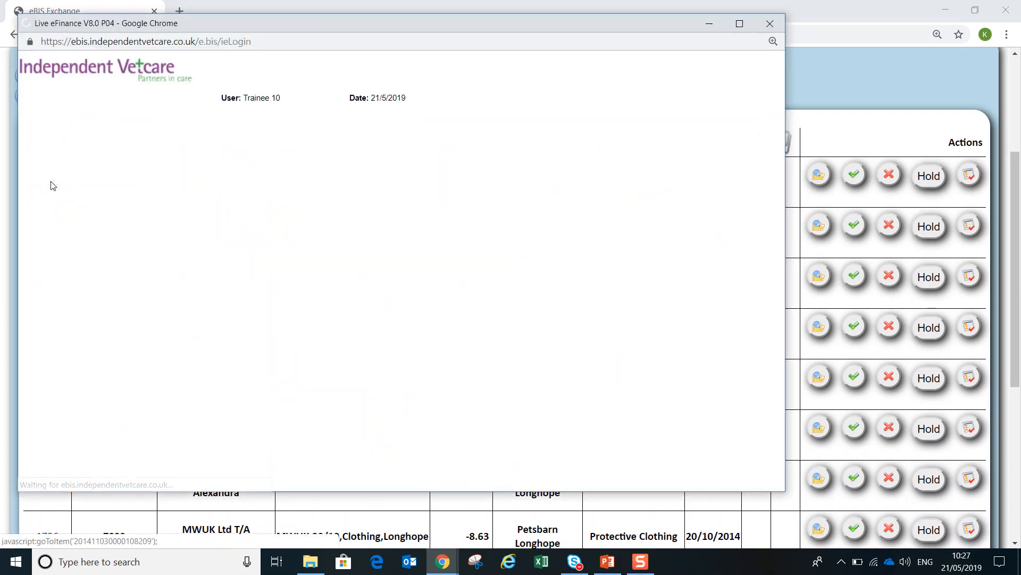
click(740, 24)
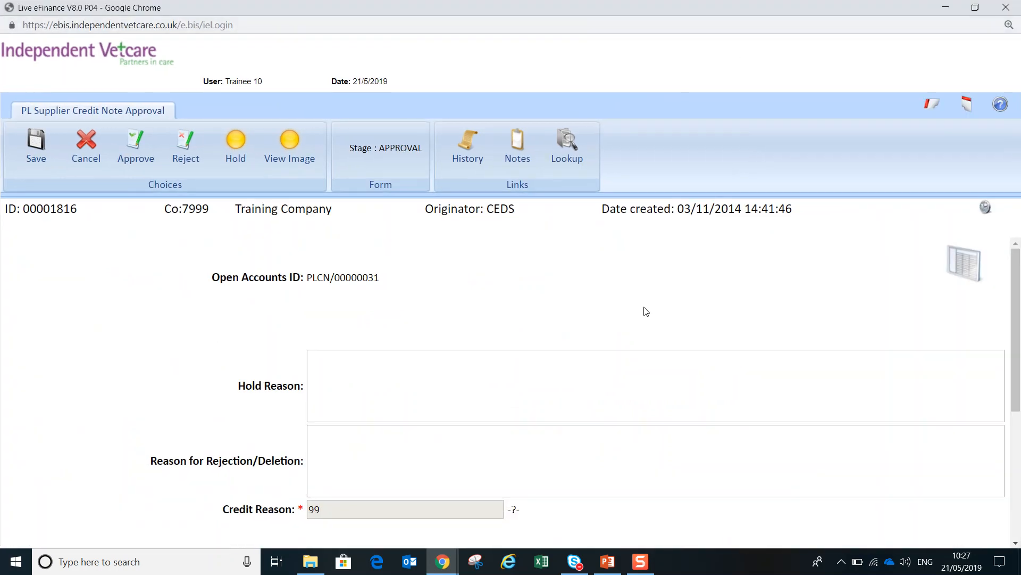
View the scanned image of the Alexandra credit note from header to totals and close it
click(295, 152)
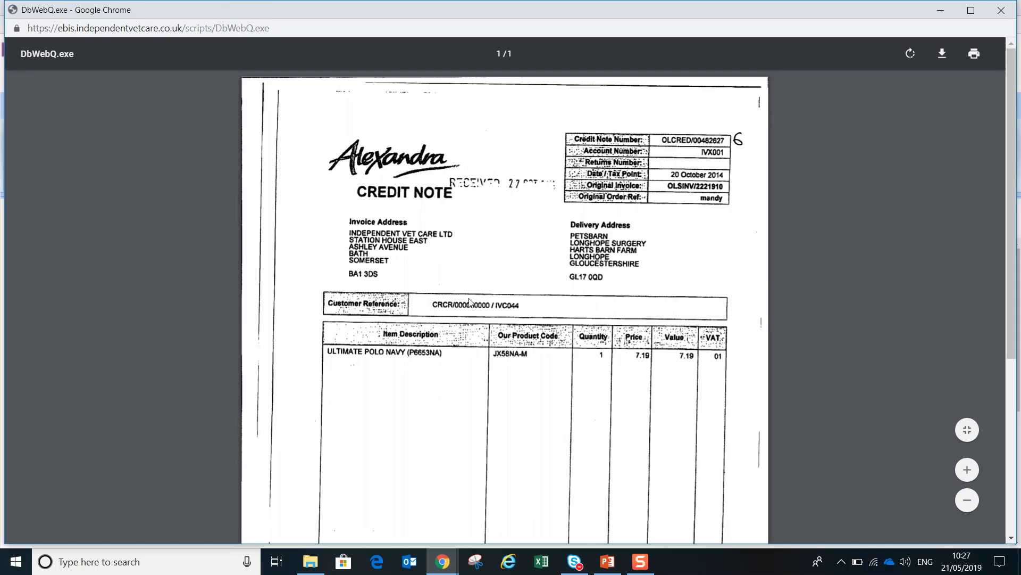
scroll(470, 302, down, 5)
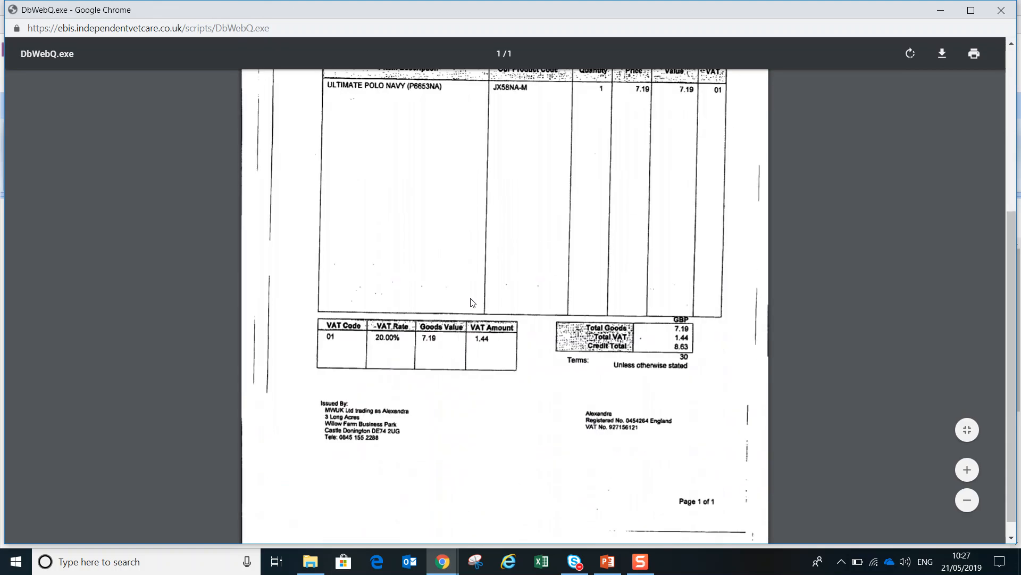
scroll(470, 302, down, 1)
scroll(473, 302, up, 5)
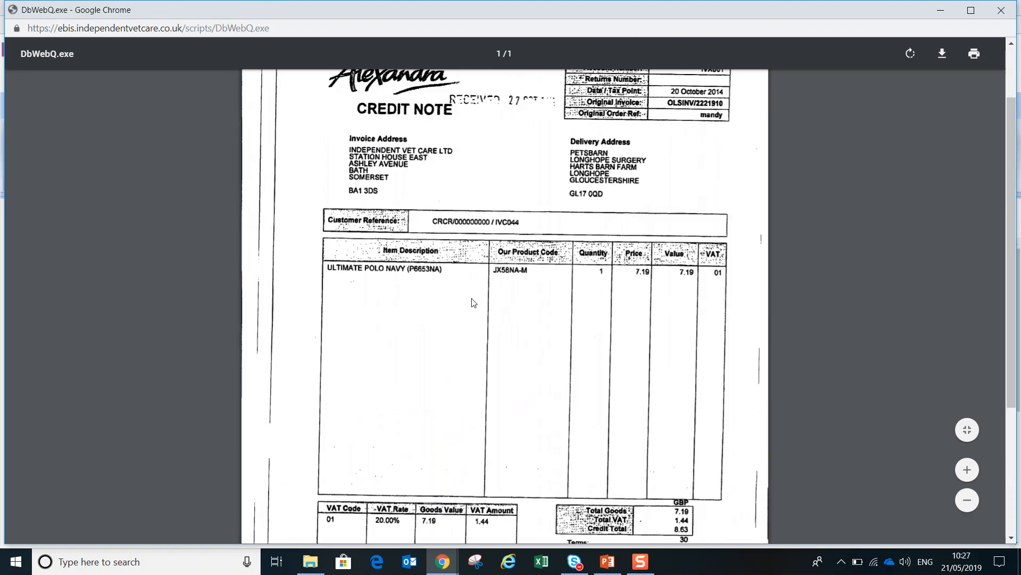
click(1001, 11)
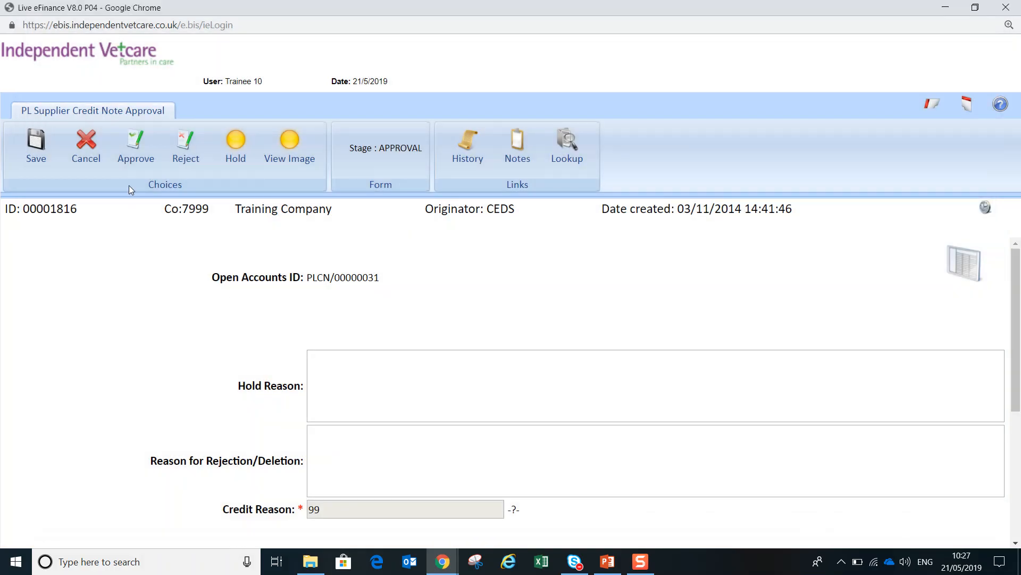
Review the credit note's line coding and totals, plus its rejection and hold reason fields
scroll(697, 418, down, 5)
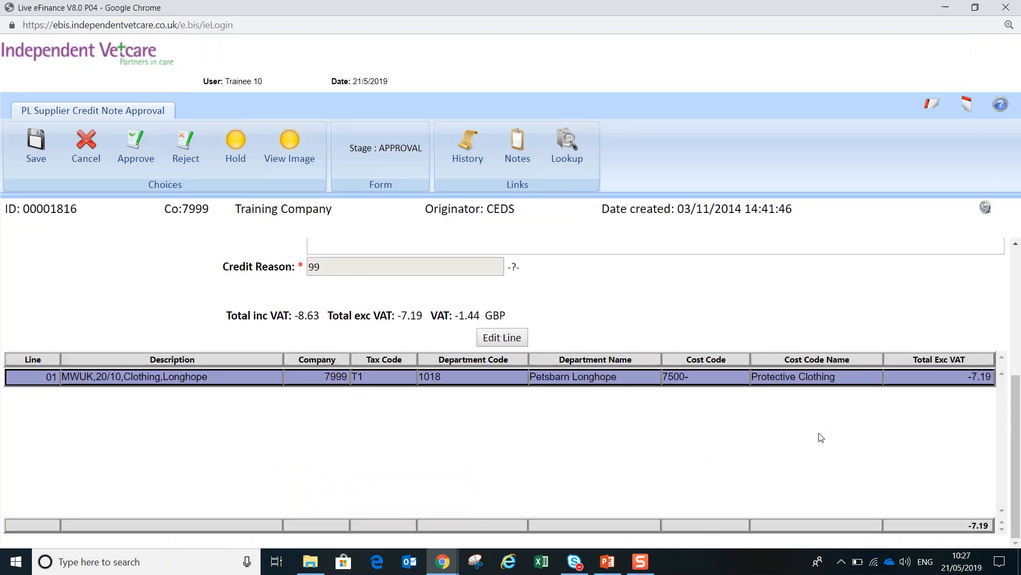
scroll(816, 468, up, 4)
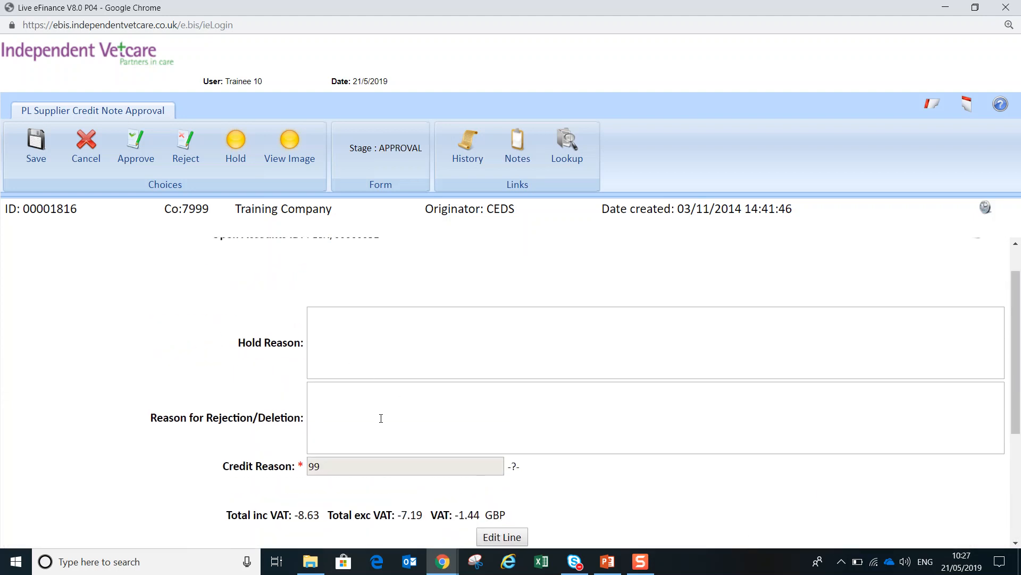
click(379, 411)
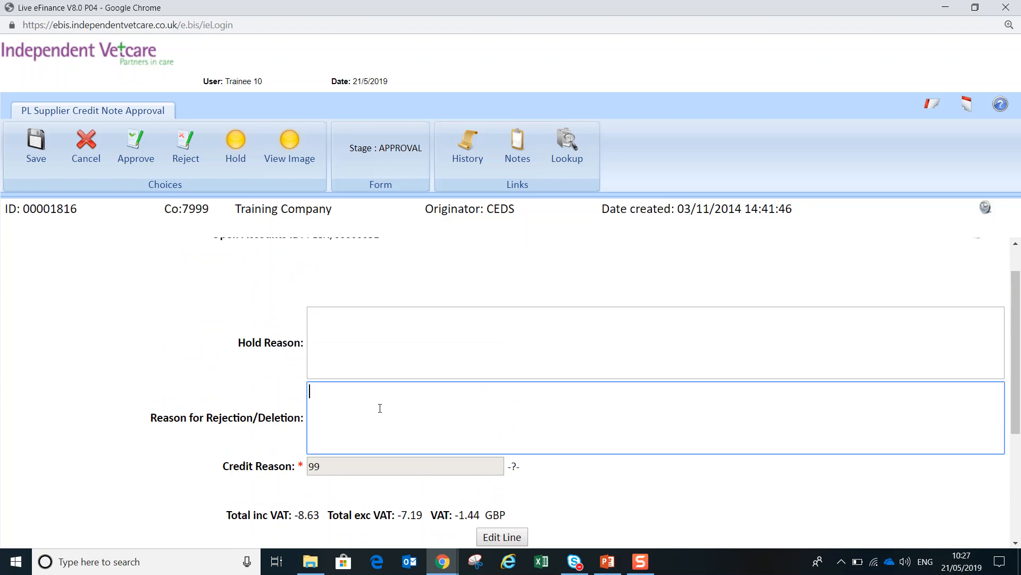
click(354, 327)
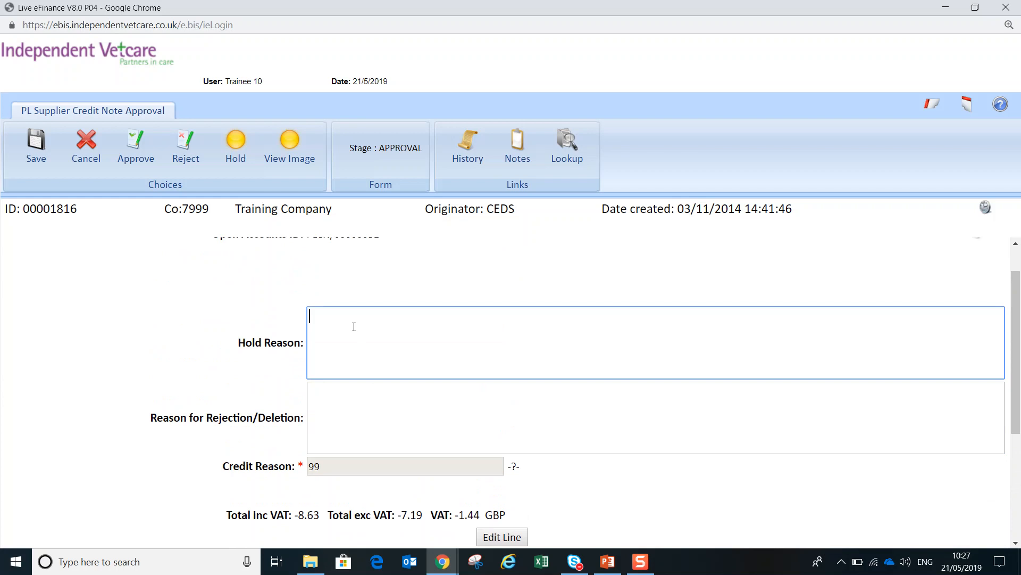
View the credit note's notes without adding any, then cancel out of the form and return to the home menu
click(509, 157)
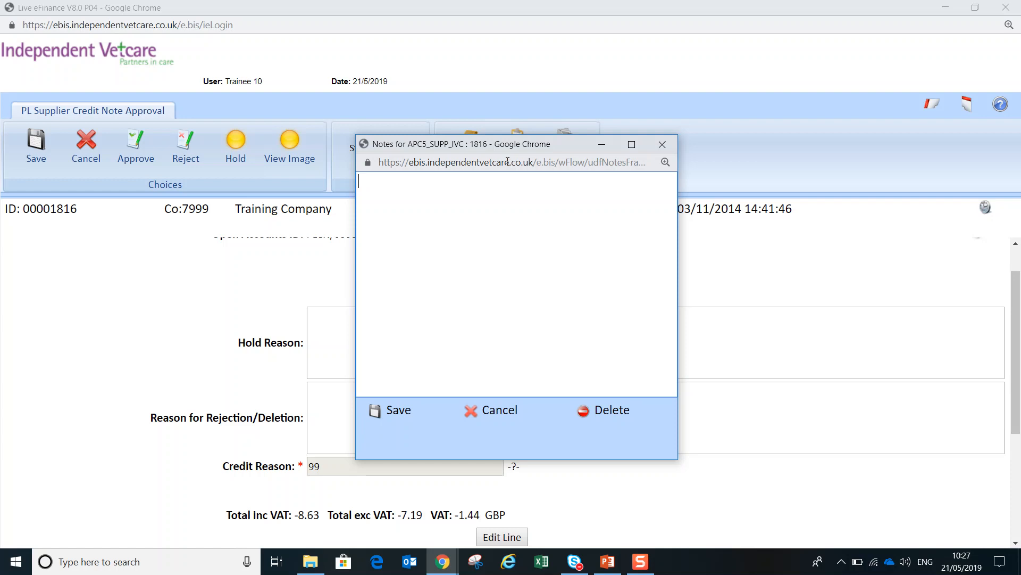
click(660, 144)
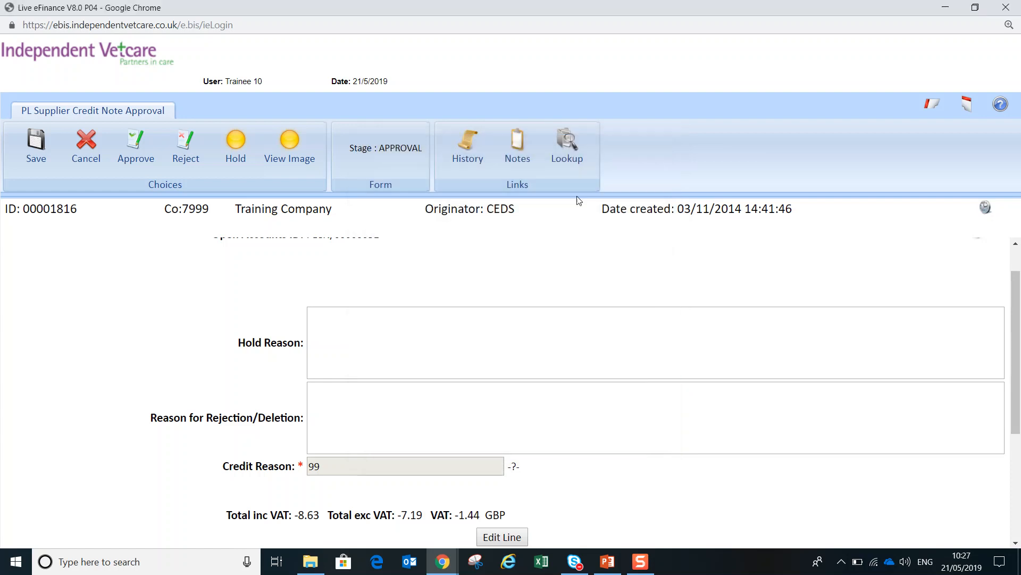
click(85, 148)
click(46, 155)
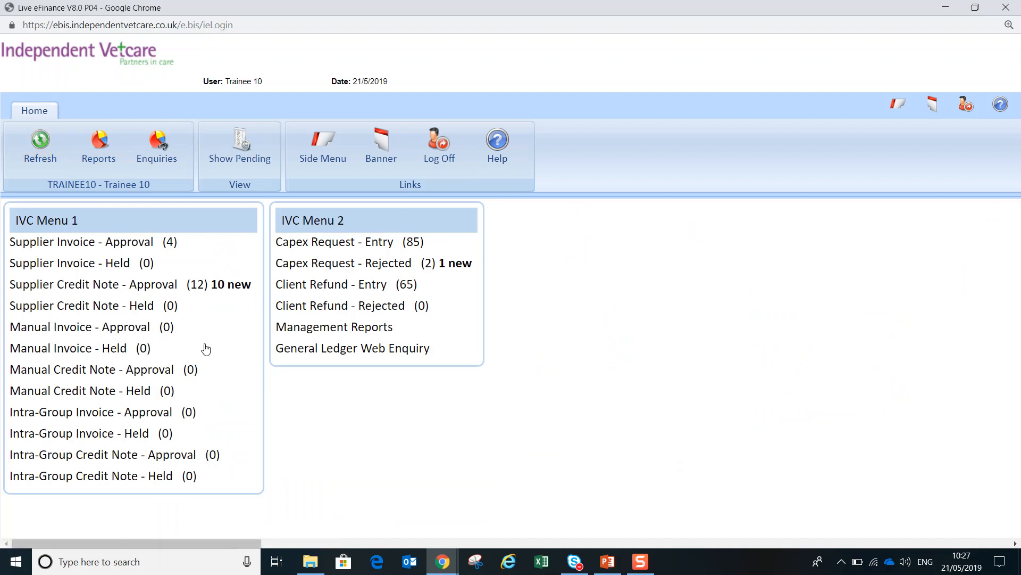